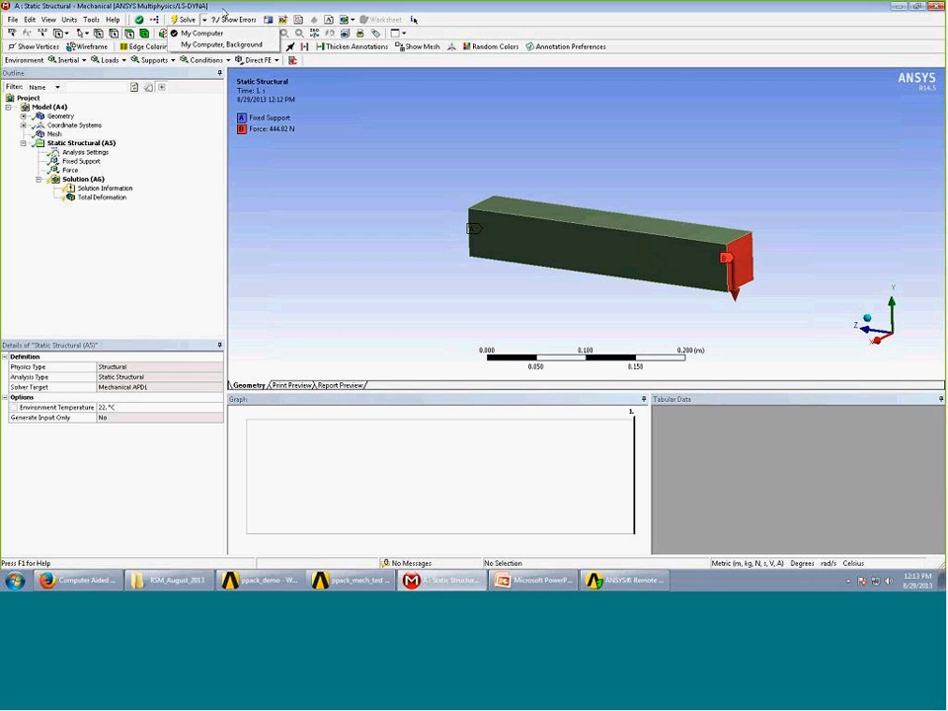
Add a local solve process named Cluster1 in the Solve Process Settings.
{"action": "left_click", "coordinate": [225, 11]}
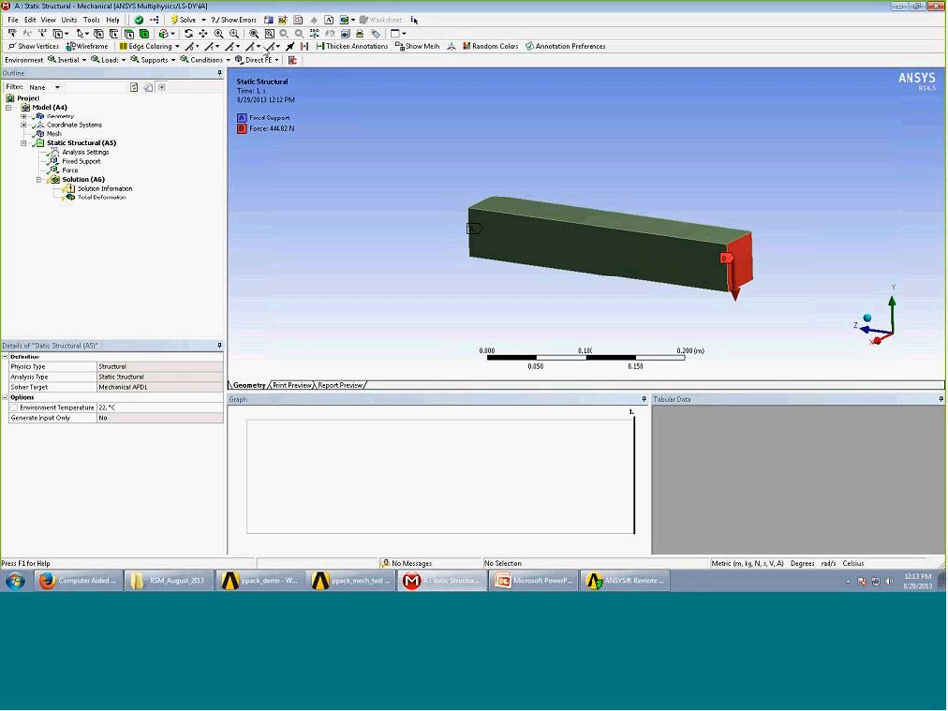
{"action": "left_click", "coordinate": [92, 20]}
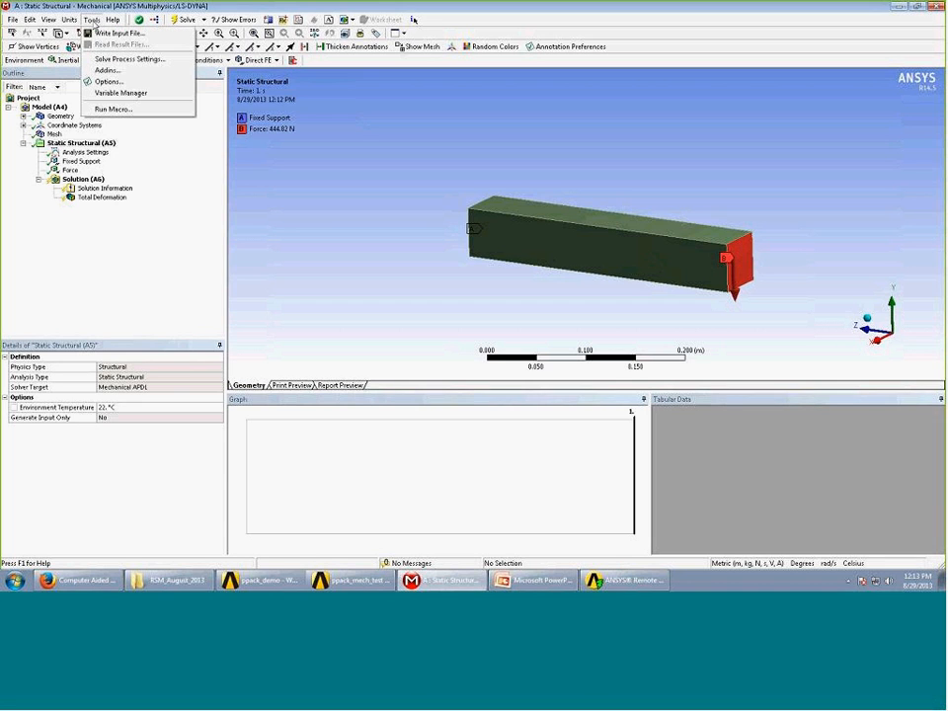
{"action": "left_click", "coordinate": [147, 64]}
{"action": "left_click_drag", "start_coordinate": [430, 223], "coordinate": [416, 214]}
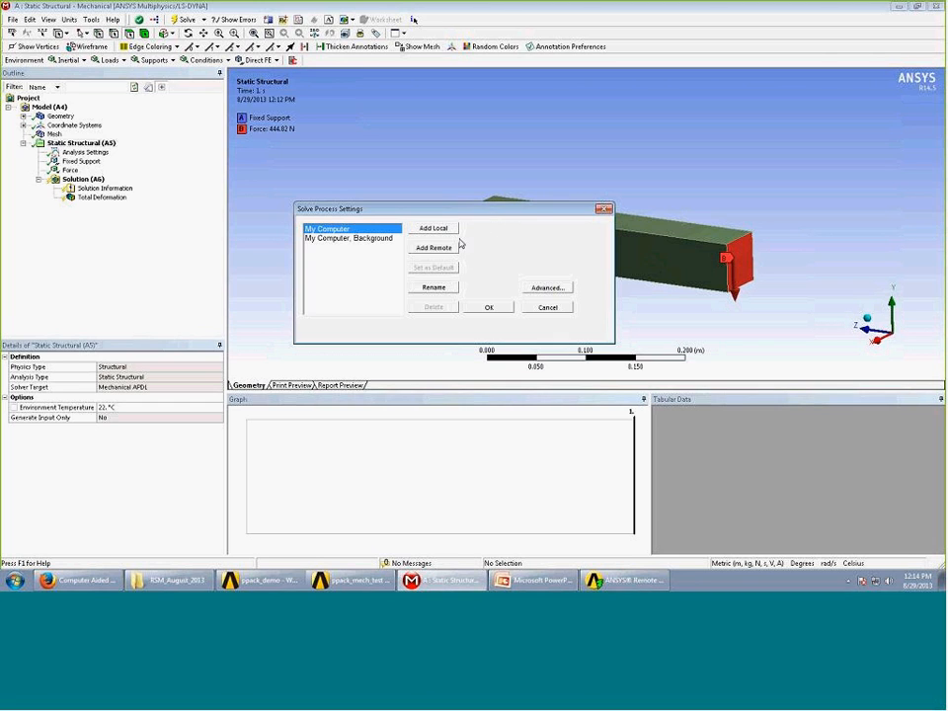
{"action": "left_click", "coordinate": [438, 232]}
{"action": "type", "text": "My"}
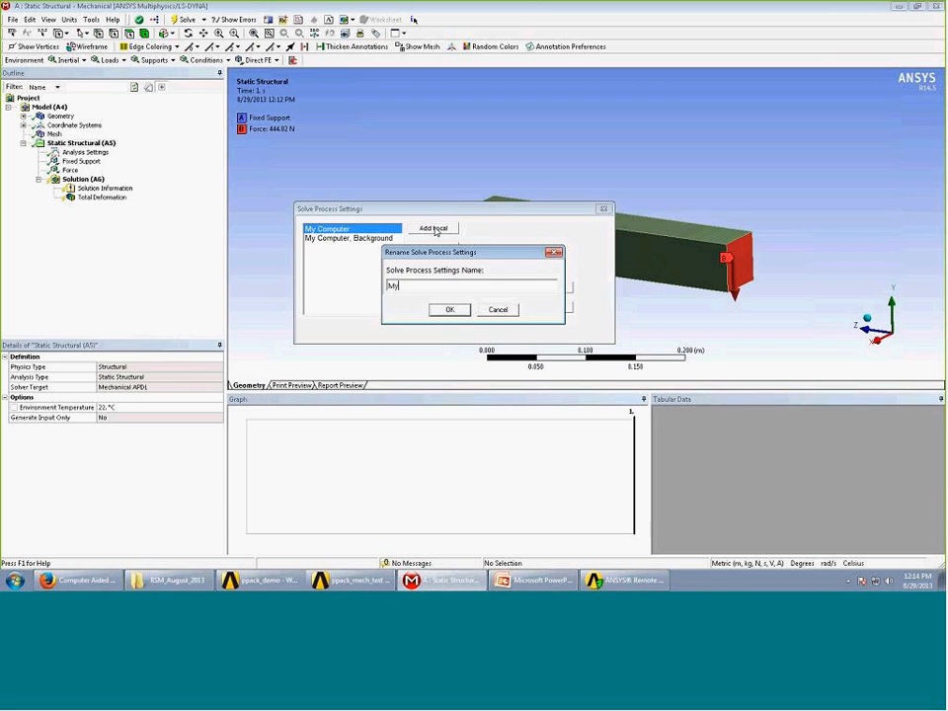
{"action": "key", "text": "BackSpace"}
{"action": "type", "text": "Cluster1"}
{"action": "key", "text": "Return"}
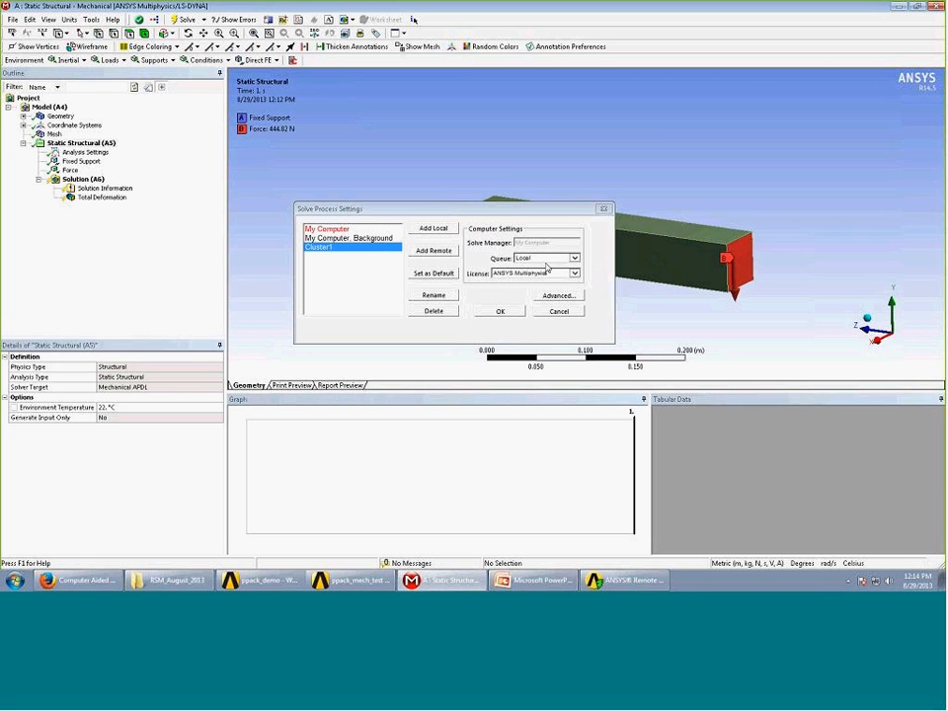
Check the queues in Remote Solve Manager, then assign Cluster1 the MyCluster queue and the ANSYS Multiphysics/LS-DYNA license and accept the settings.
{"action": "left_click", "coordinate": [620, 583]}
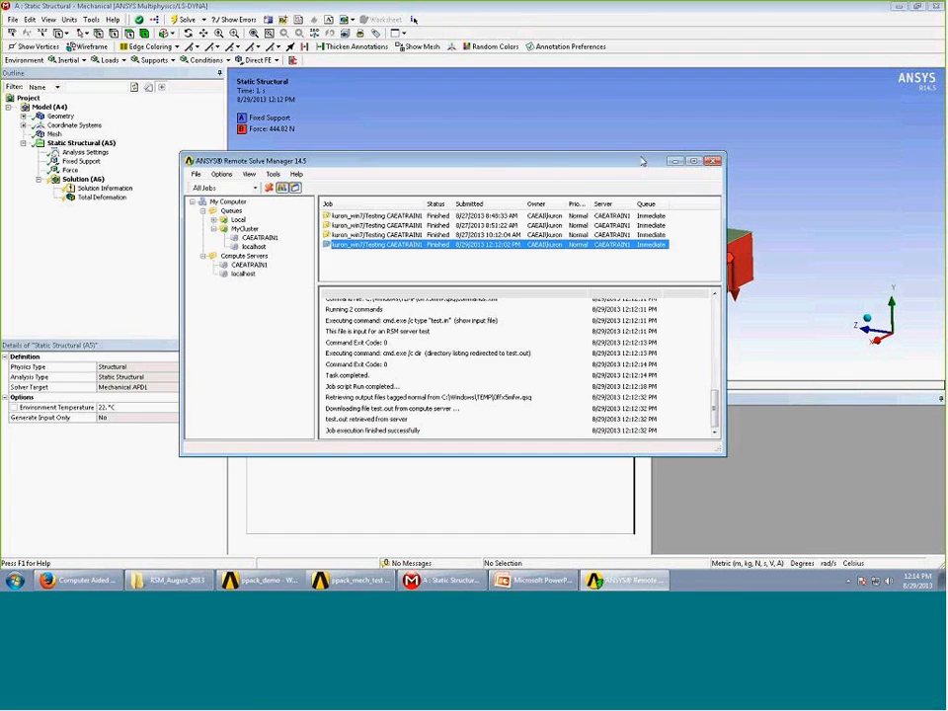
{"action": "left_click_drag", "start_coordinate": [325, 165], "coordinate": [642, 161]}
{"action": "left_click", "coordinate": [411, 211]}
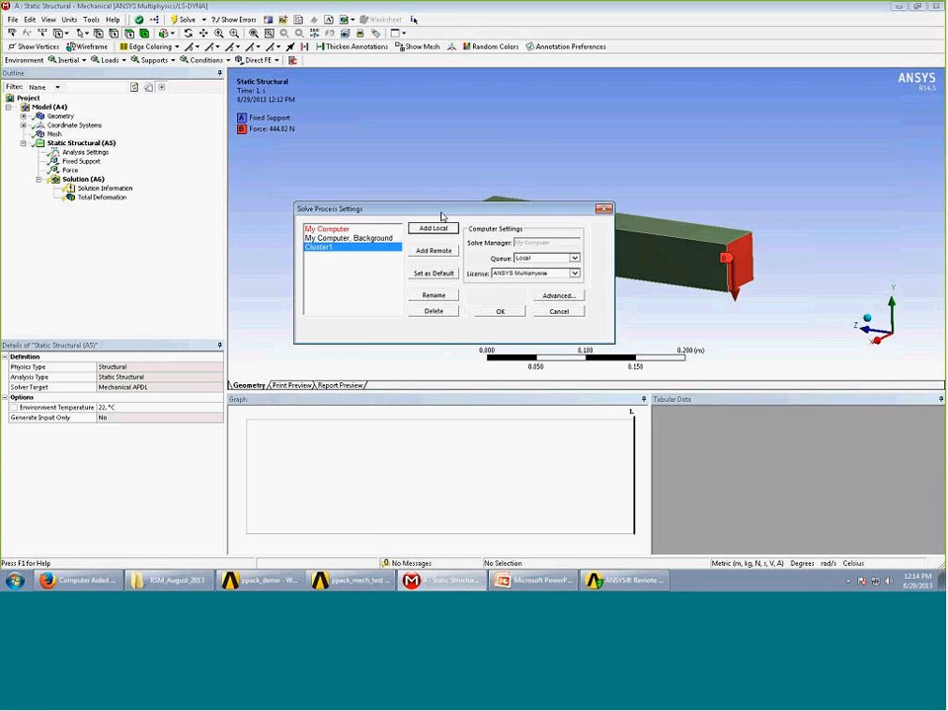
{"action": "left_click", "coordinate": [575, 259]}
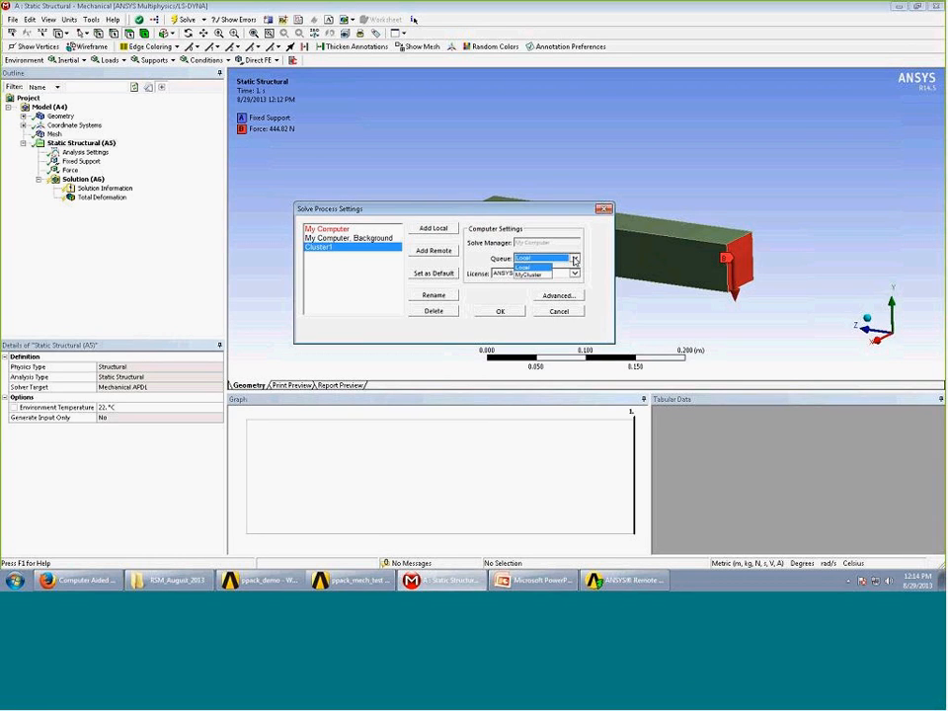
{"action": "left_click", "coordinate": [526, 276]}
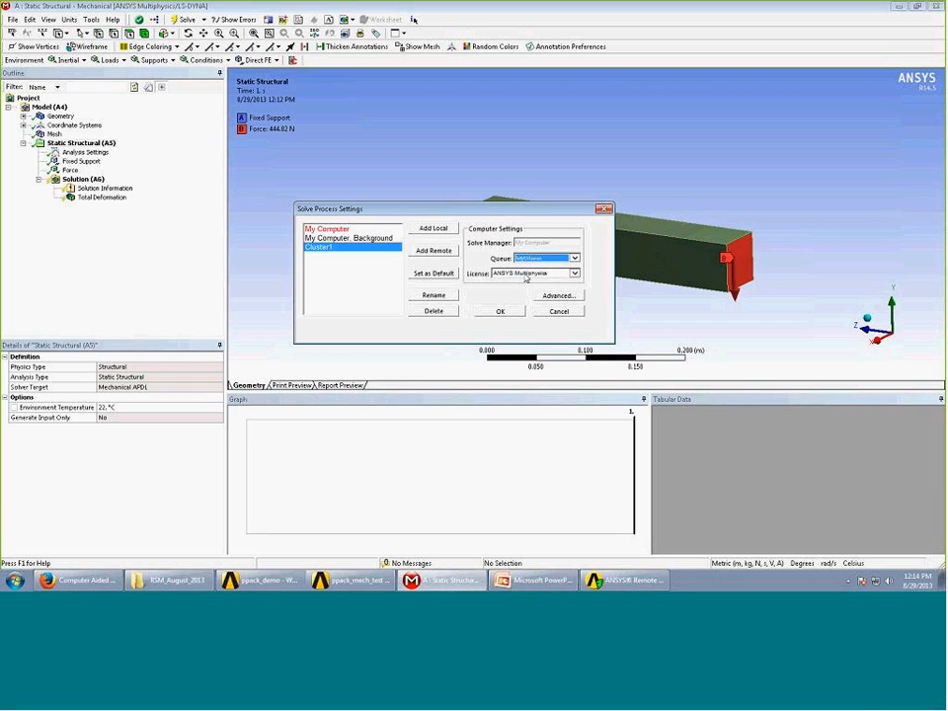
{"action": "left_click", "coordinate": [574, 273]}
{"action": "left_click", "coordinate": [581, 289]}
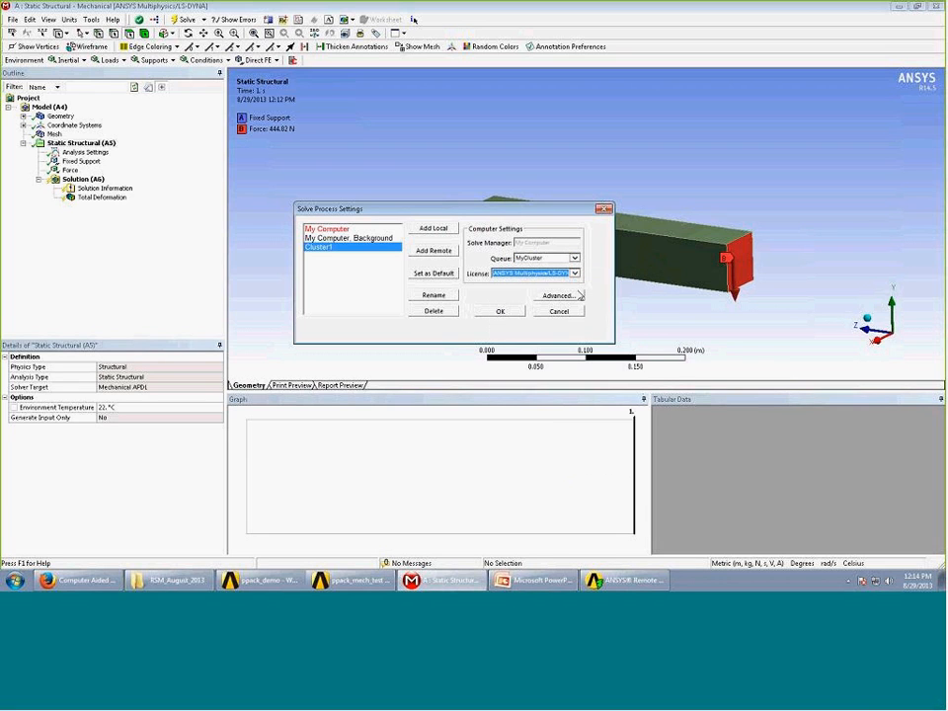
{"action": "left_click", "coordinate": [502, 312]}
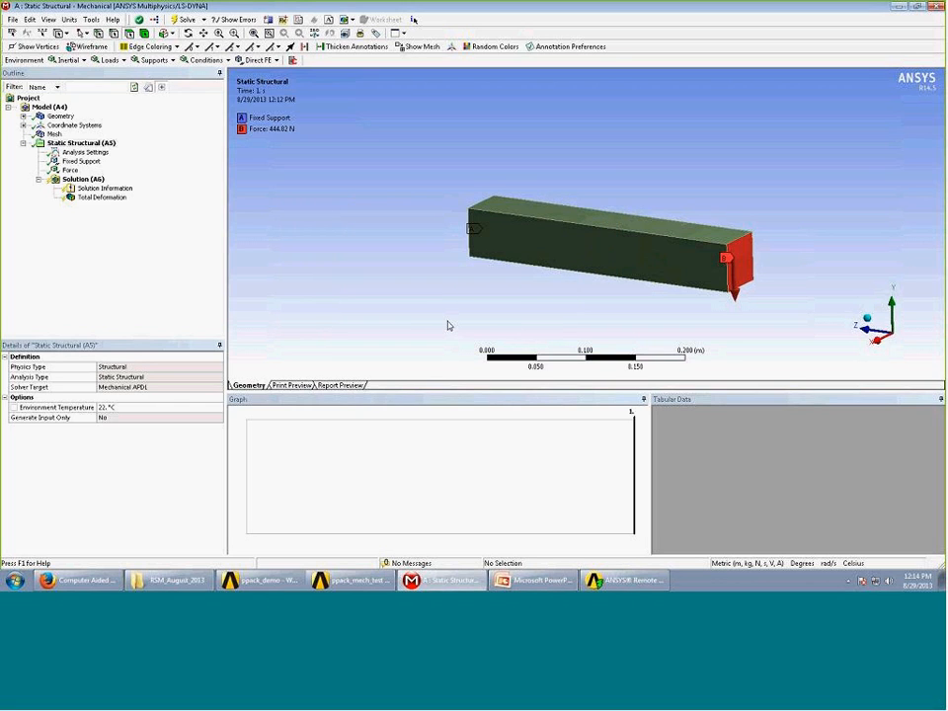
Solve the static structural analysis with the Cluster1 process and view the job's log under MyCluster in Remote Solve Manager.
{"action": "left_click", "coordinate": [204, 19]}
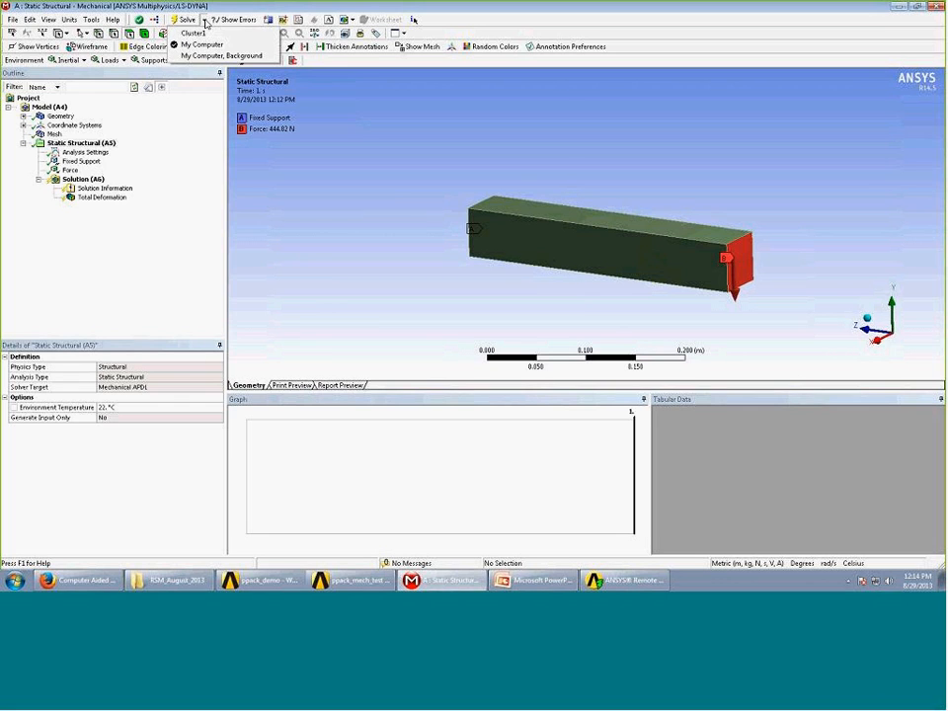
{"action": "left_click", "coordinate": [203, 45]}
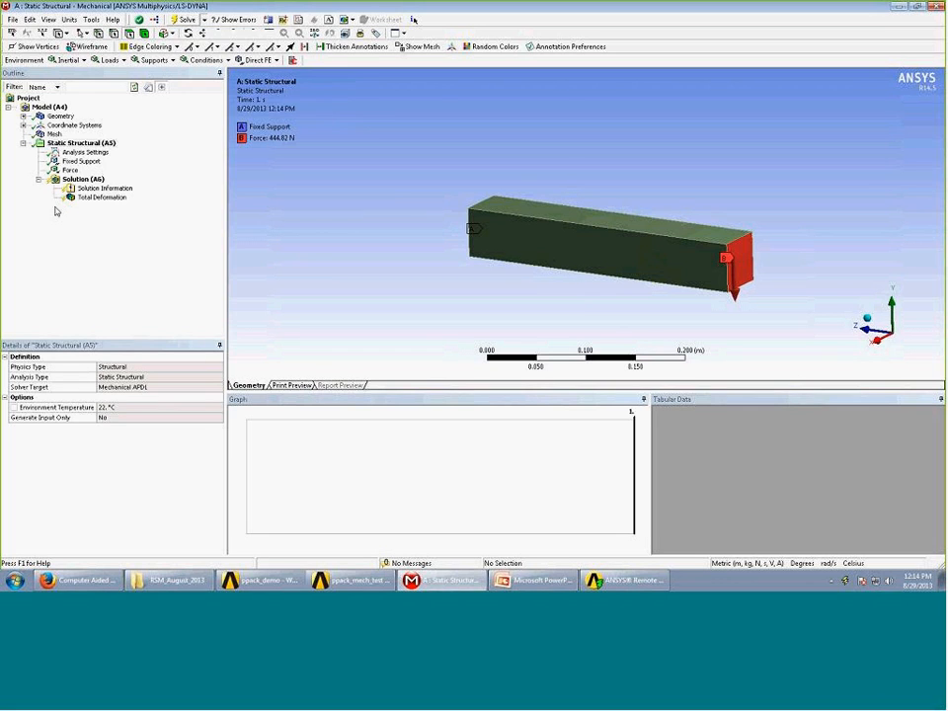
{"action": "left_click", "coordinate": [628, 582]}
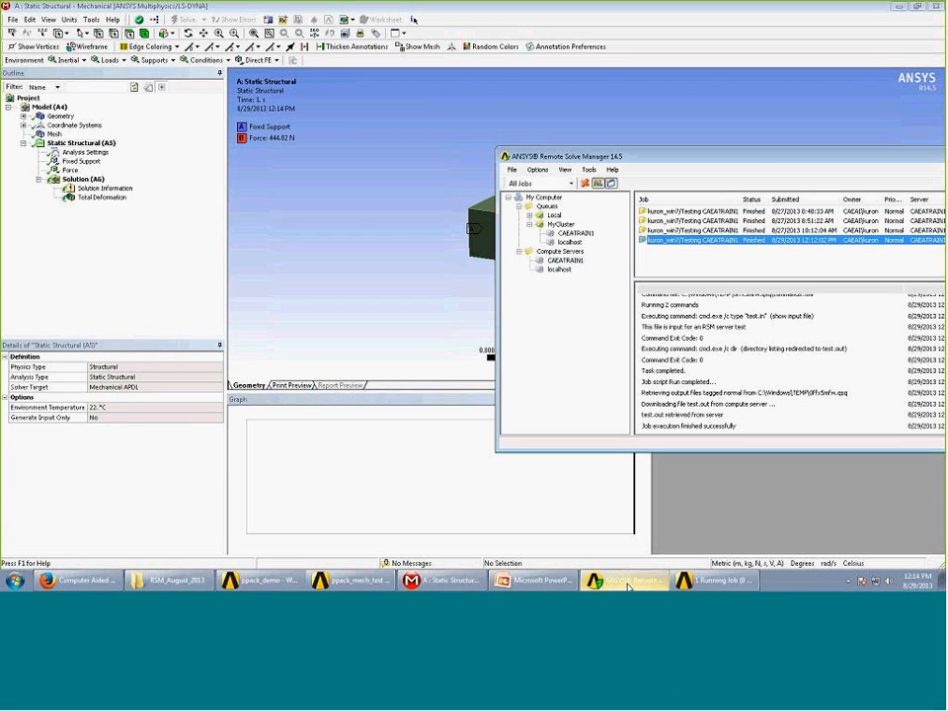
{"action": "left_click_drag", "start_coordinate": [701, 156], "coordinate": [471, 181]}
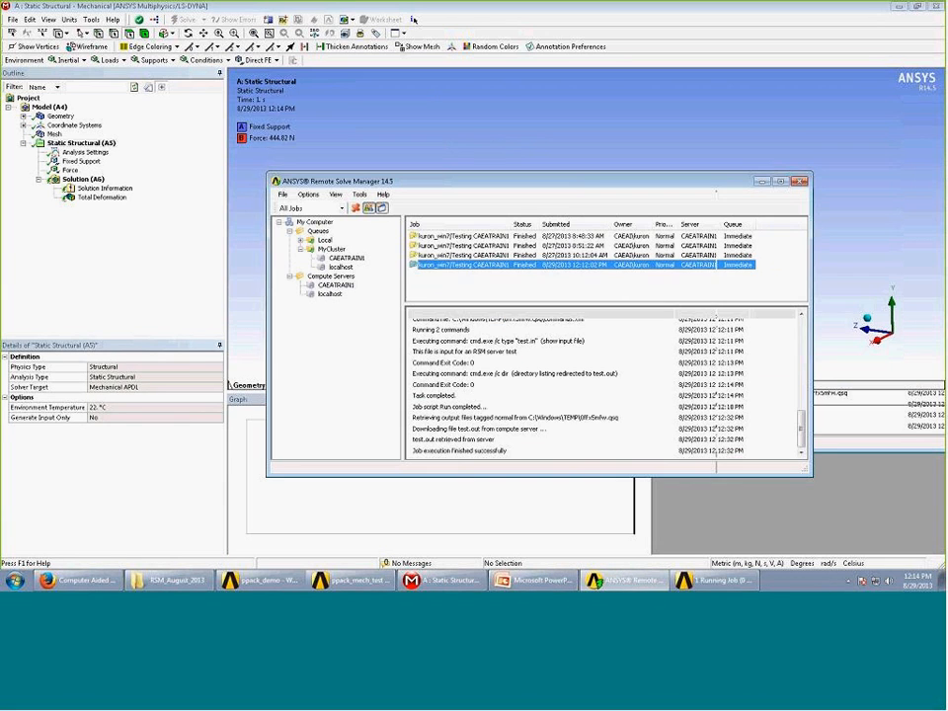
{"action": "left_click", "coordinate": [334, 250]}
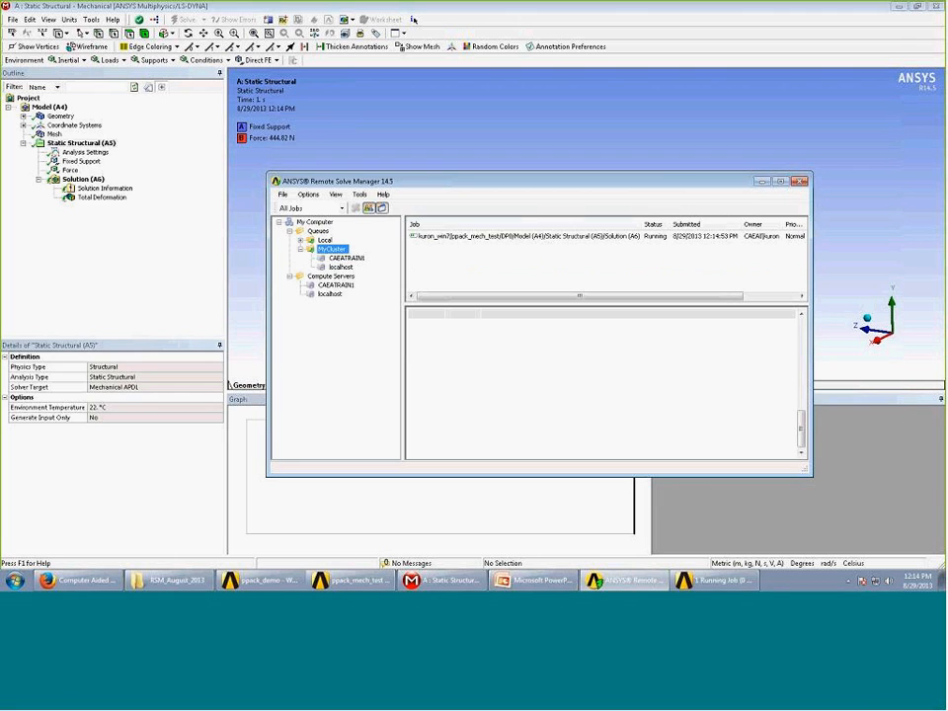
{"action": "left_click", "coordinate": [535, 237]}
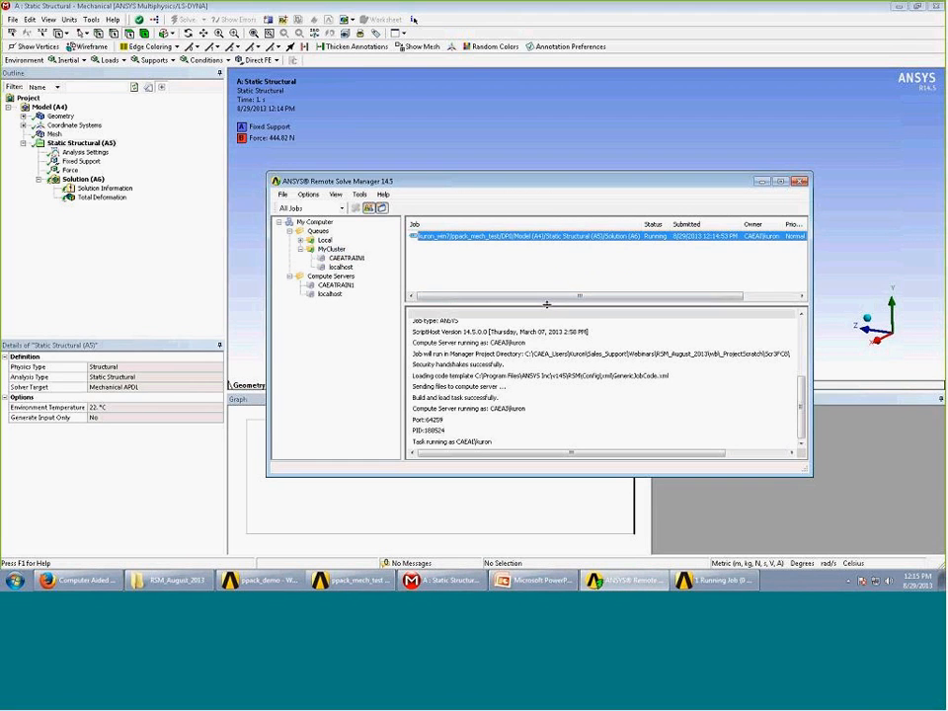
{"action": "left_click_drag", "start_coordinate": [546, 305], "coordinate": [546, 324]}
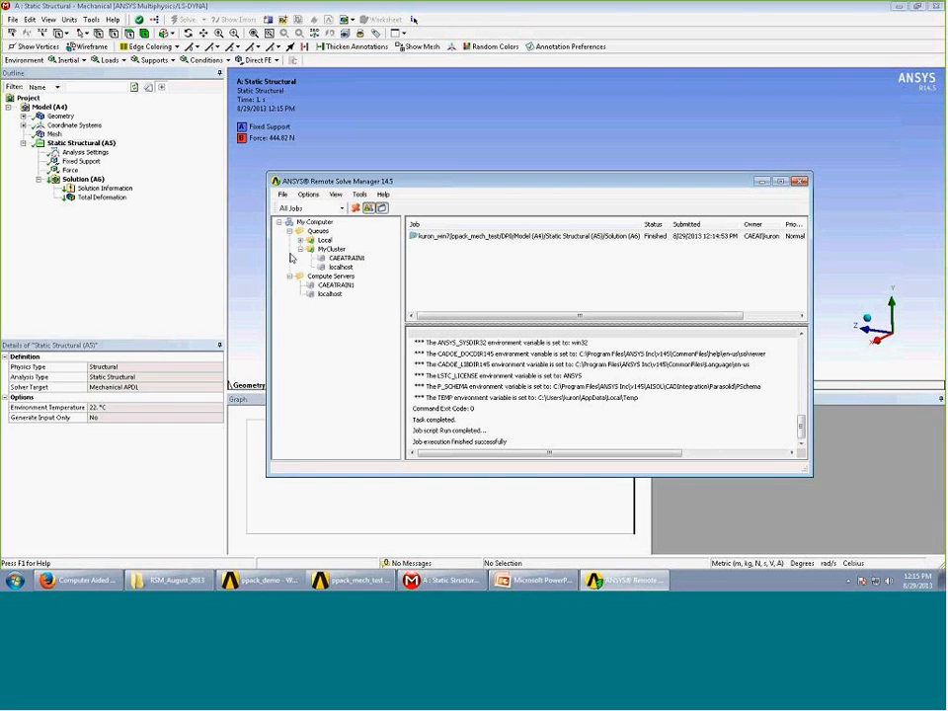
Return to Mechanical, get the results for the Solution branch and display the Total Deformation plot.
{"action": "left_click", "coordinate": [178, 249]}
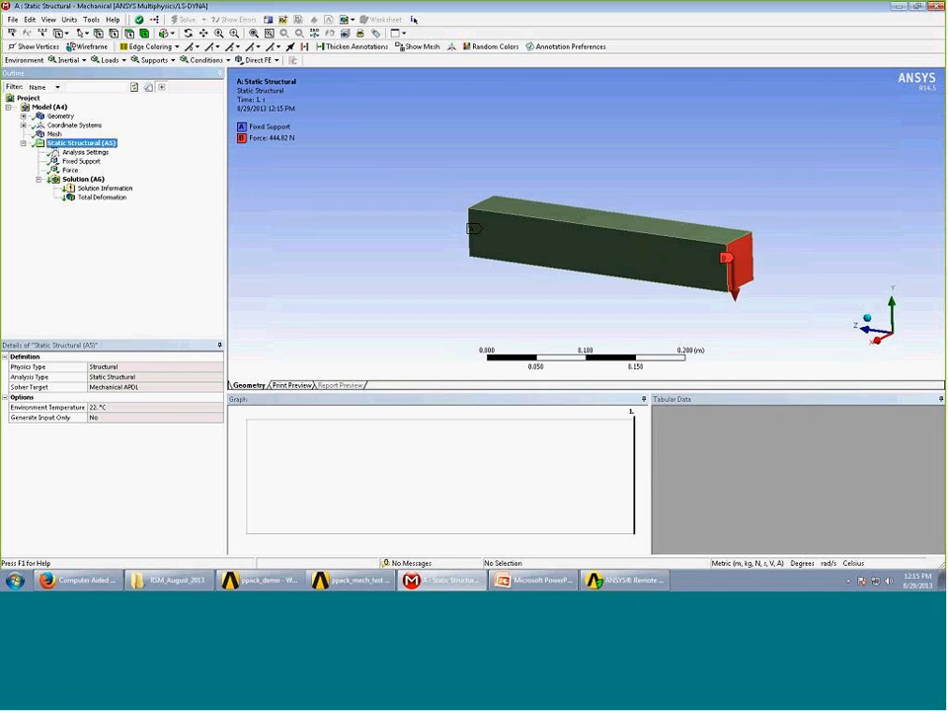
{"action": "left_click", "coordinate": [71, 179]}
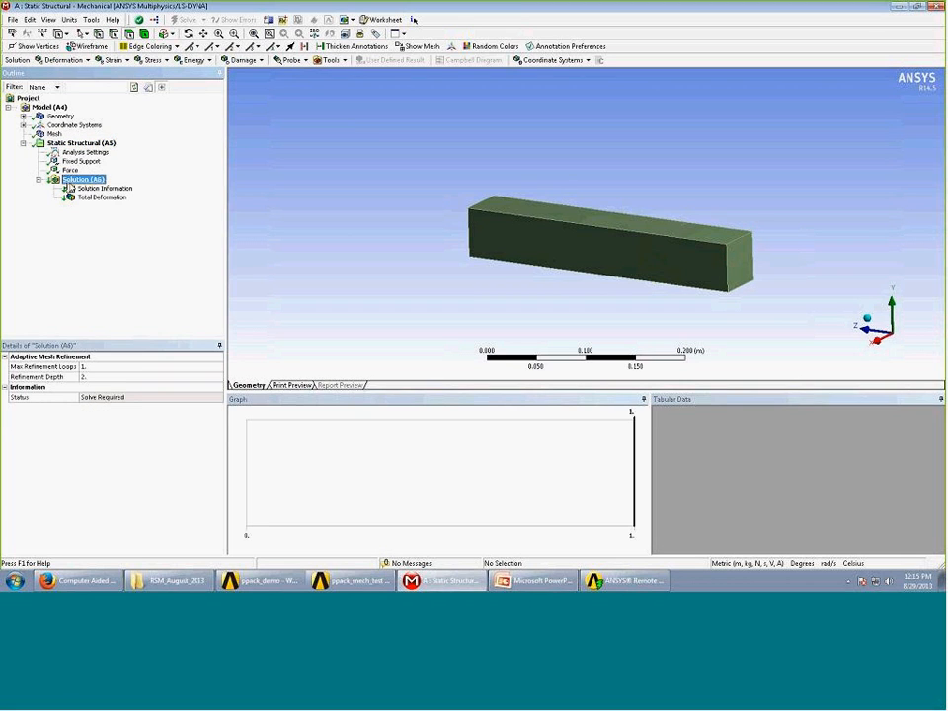
{"action": "right_click", "coordinate": [69, 182]}
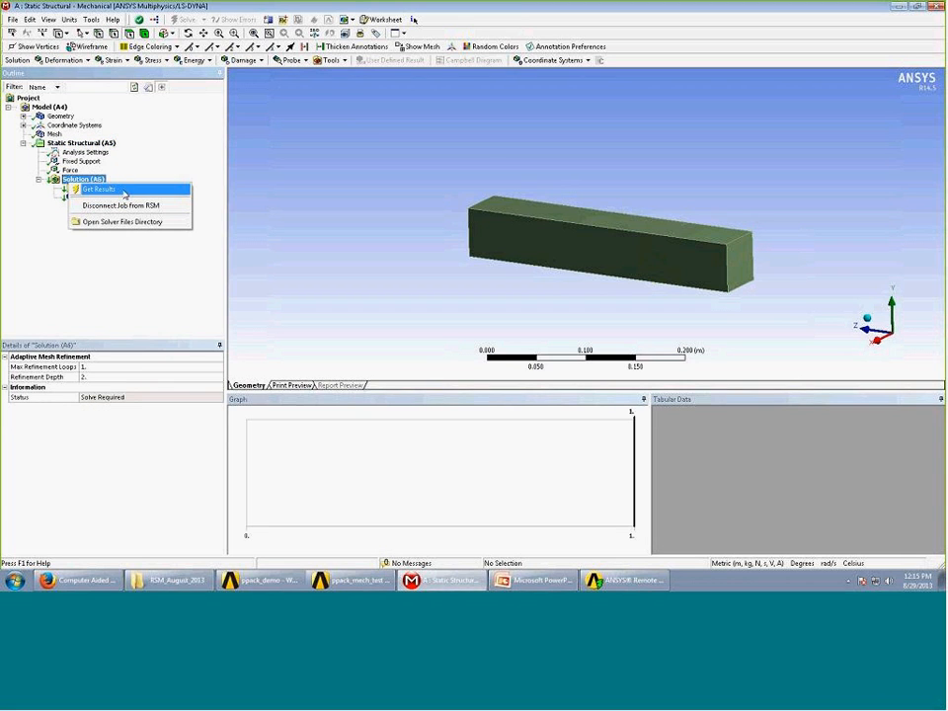
{"action": "left_click", "coordinate": [123, 192]}
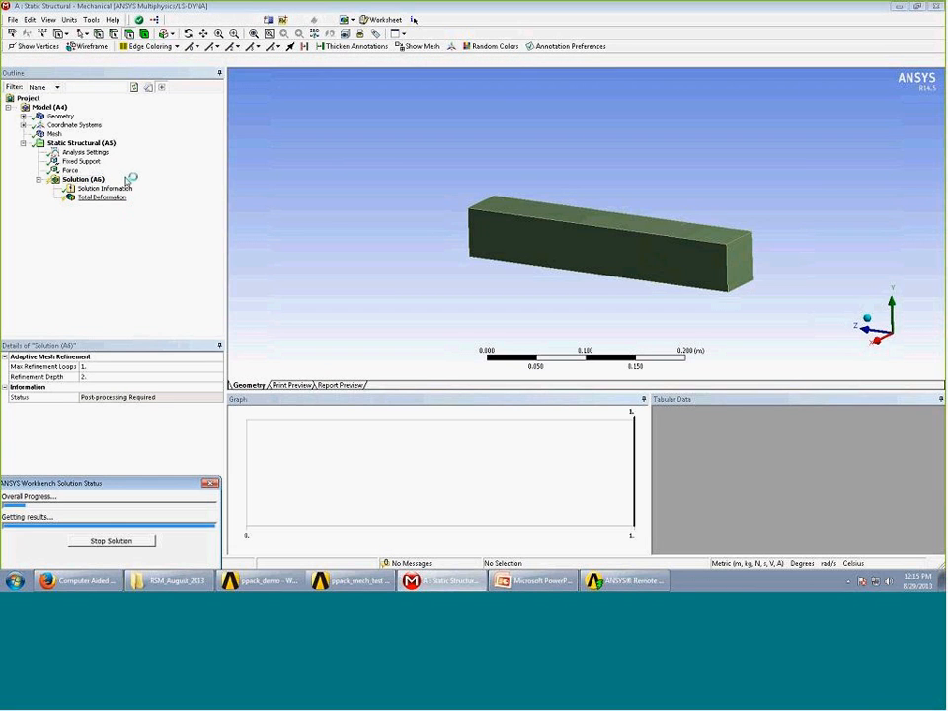
{"action": "left_click", "coordinate": [95, 197]}
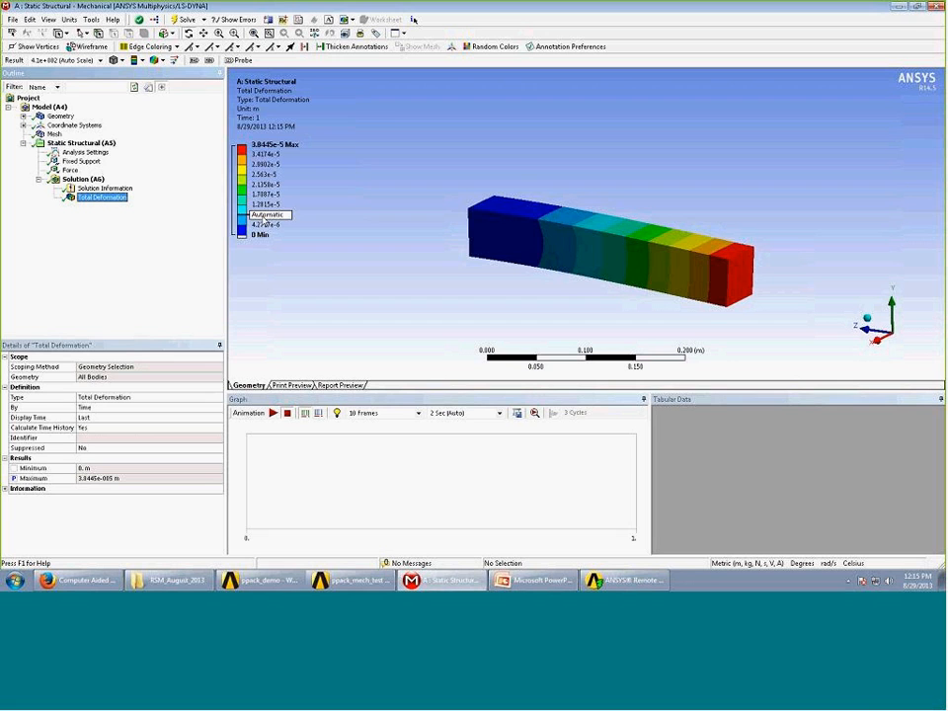
Switch to the PowerPoint presentation and advance to the slide on using RSM with Workbench for fluids.
{"action": "left_click", "coordinate": [535, 580]}
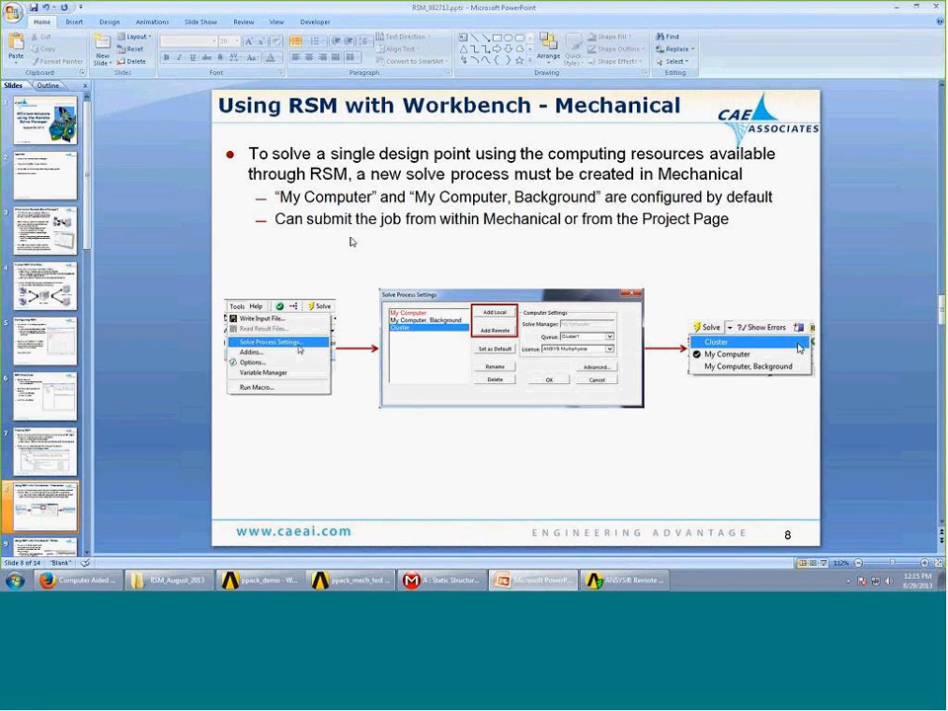
{"action": "key", "text": "Page_Down"}
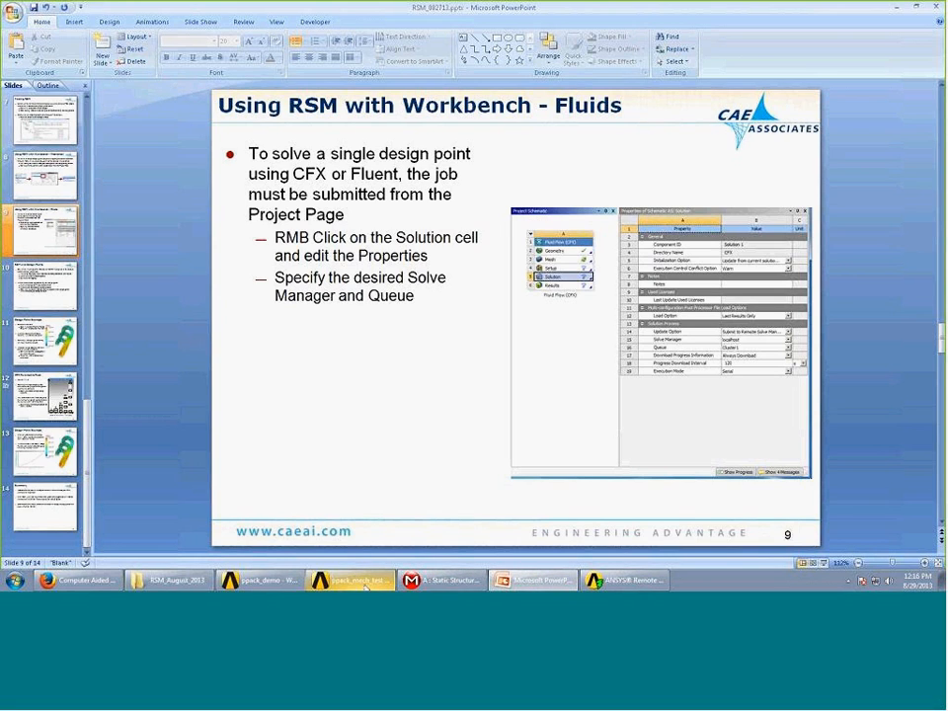
Switch to the ppack_mech_test Workbench project, maximize it and add a standalone Fluid Flow (CFX) system beside the Static Structural system.
{"action": "mouse_move", "coordinate": [366, 586]}
{"action": "left_click", "coordinate": [301, 554]}
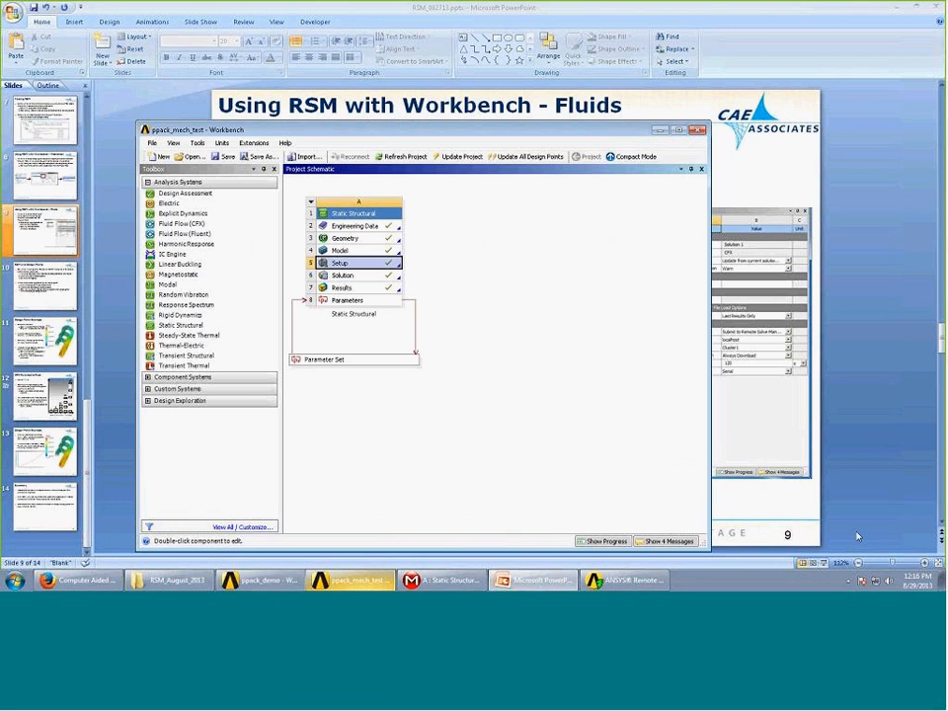
{"action": "double_click", "coordinate": [352, 135]}
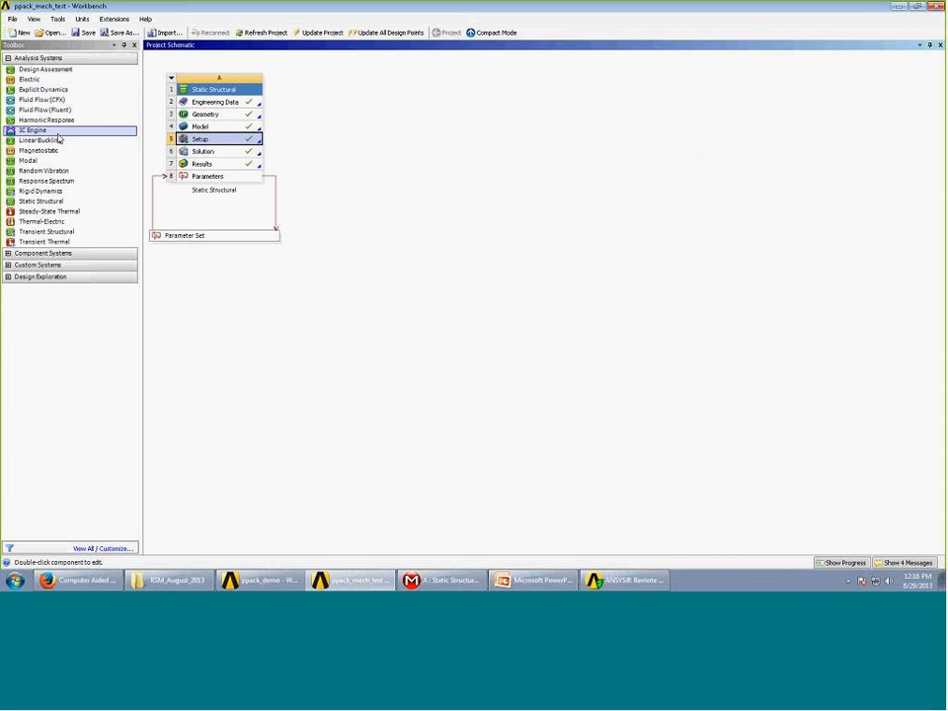
{"action": "left_click_drag", "start_coordinate": [41, 100], "coordinate": [335, 102]}
{"action": "key", "text": "Return"}
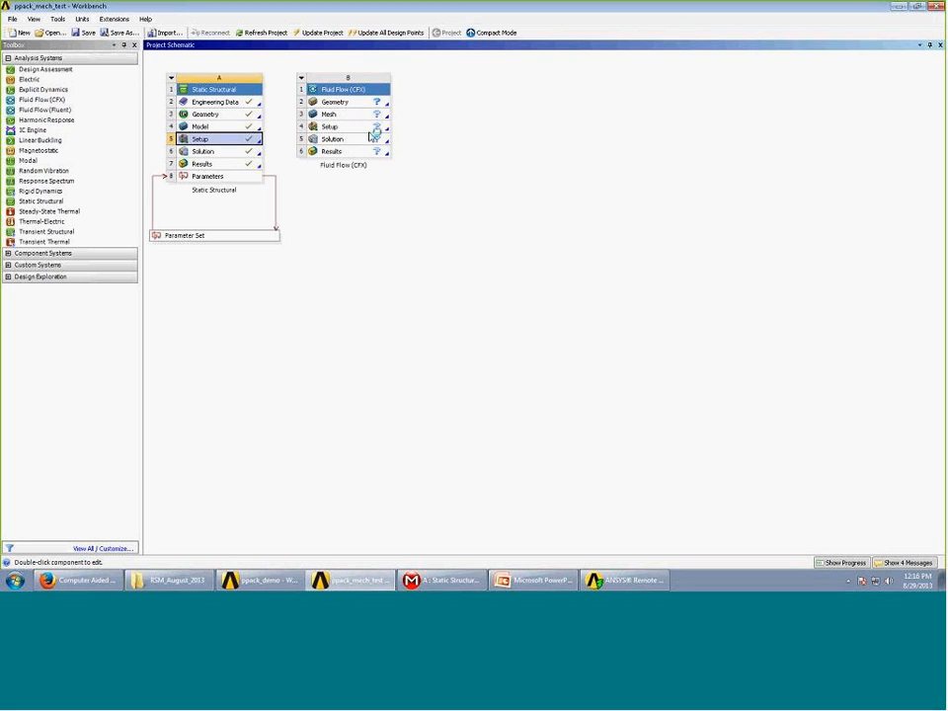
Show the properties of the Fluid Flow (CFX) Solution cell and set its Update Option to Submit to Remote Solve Manager.
{"action": "right_click", "coordinate": [359, 128]}
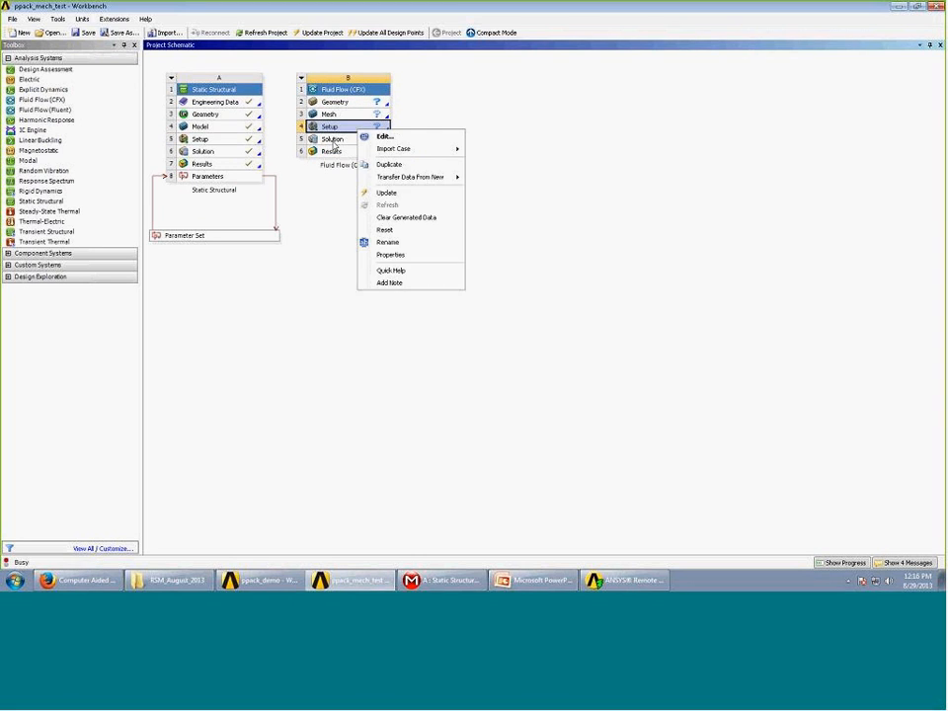
{"action": "left_click", "coordinate": [334, 144]}
{"action": "right_click", "coordinate": [334, 144]}
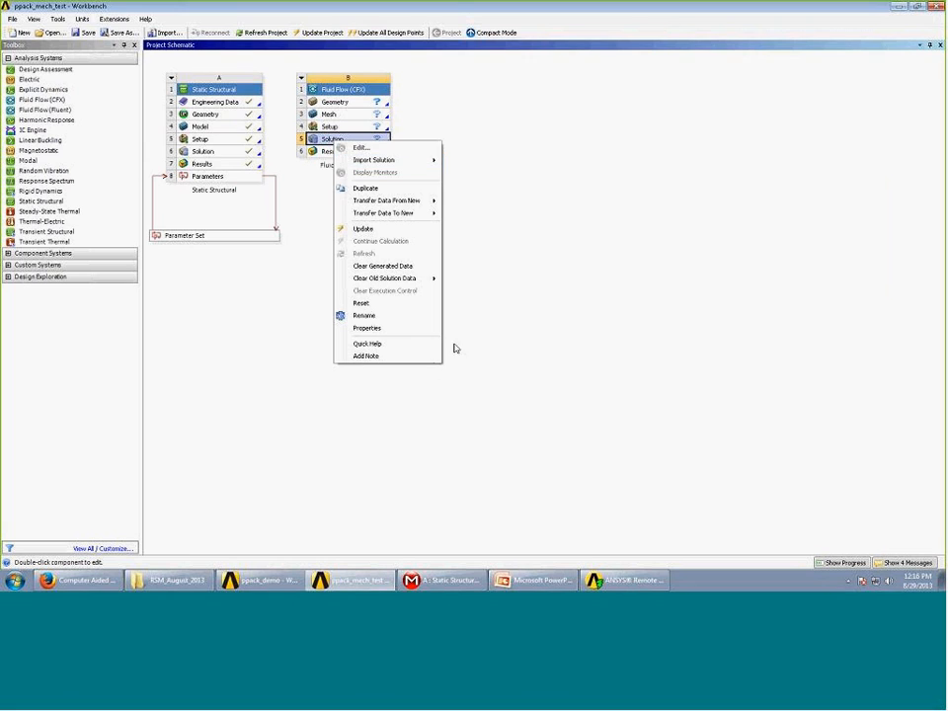
{"action": "left_click", "coordinate": [329, 144]}
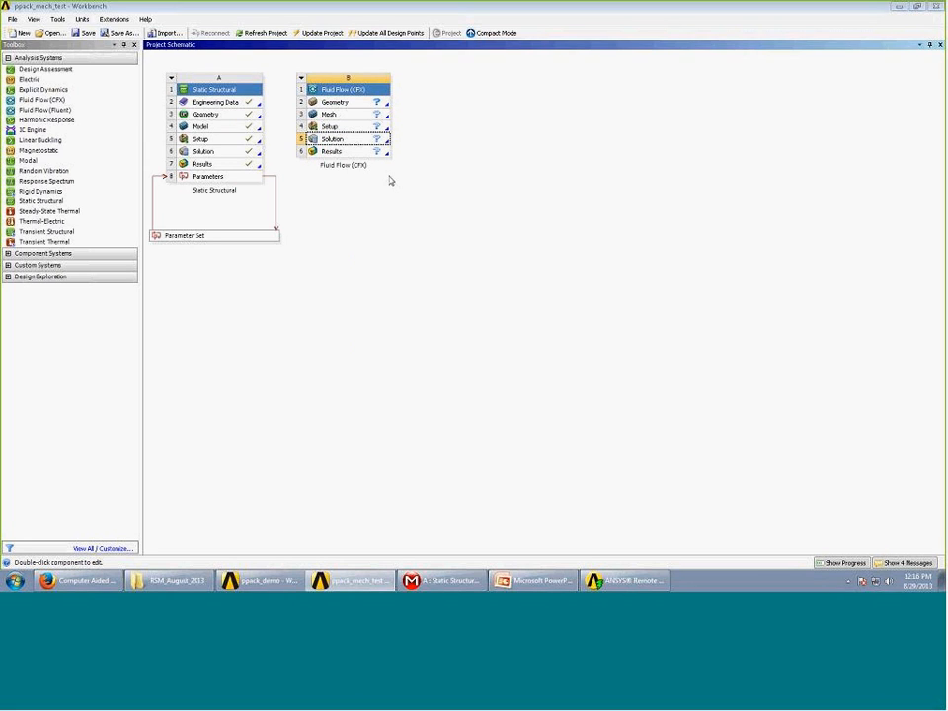
{"action": "right_click", "coordinate": [333, 145]}
{"action": "left_click", "coordinate": [363, 332]}
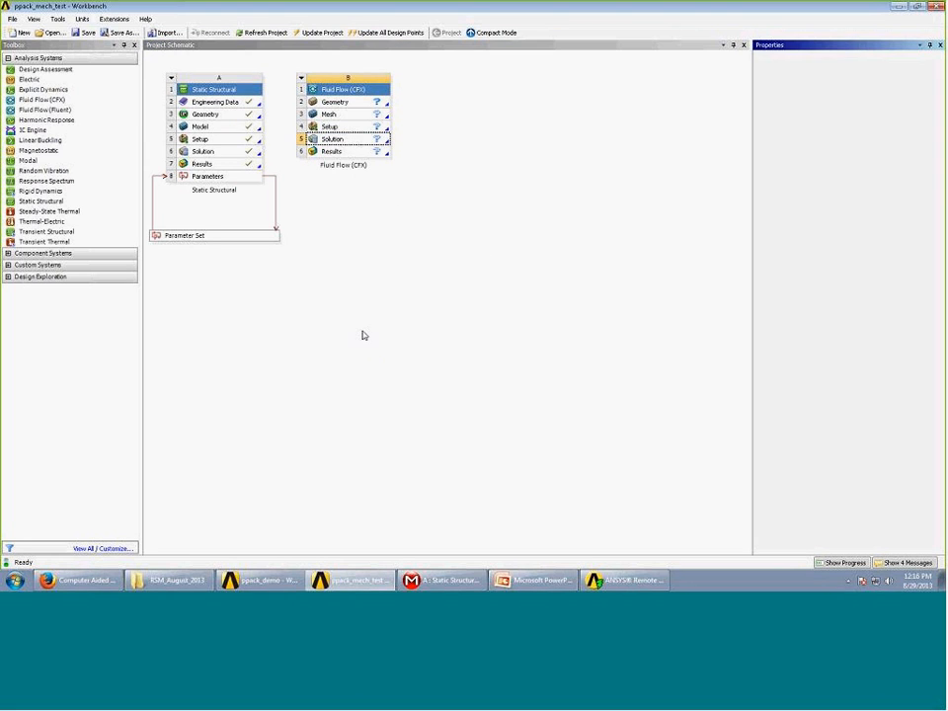
{"action": "left_click_drag", "start_coordinate": [753, 234], "coordinate": [596, 234]}
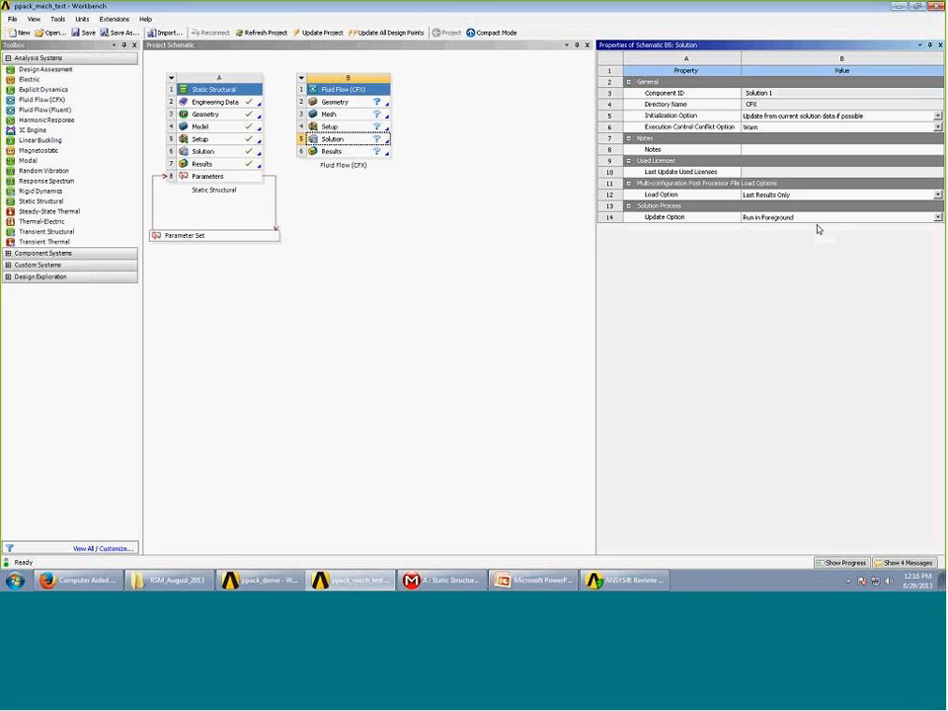
{"action": "left_click", "coordinate": [795, 217]}
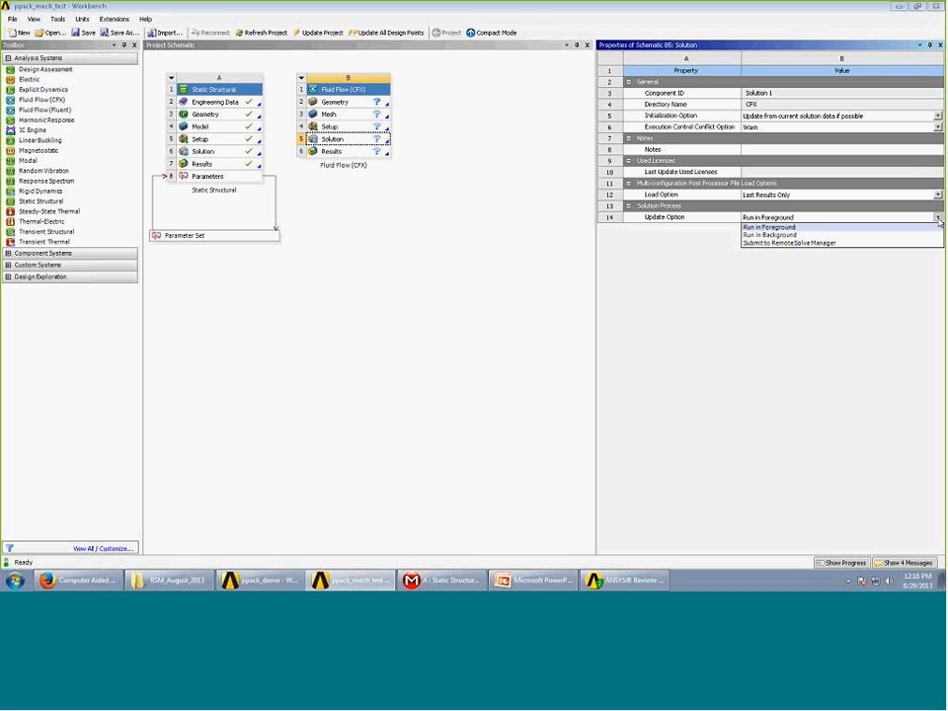
{"action": "left_click", "coordinate": [781, 243]}
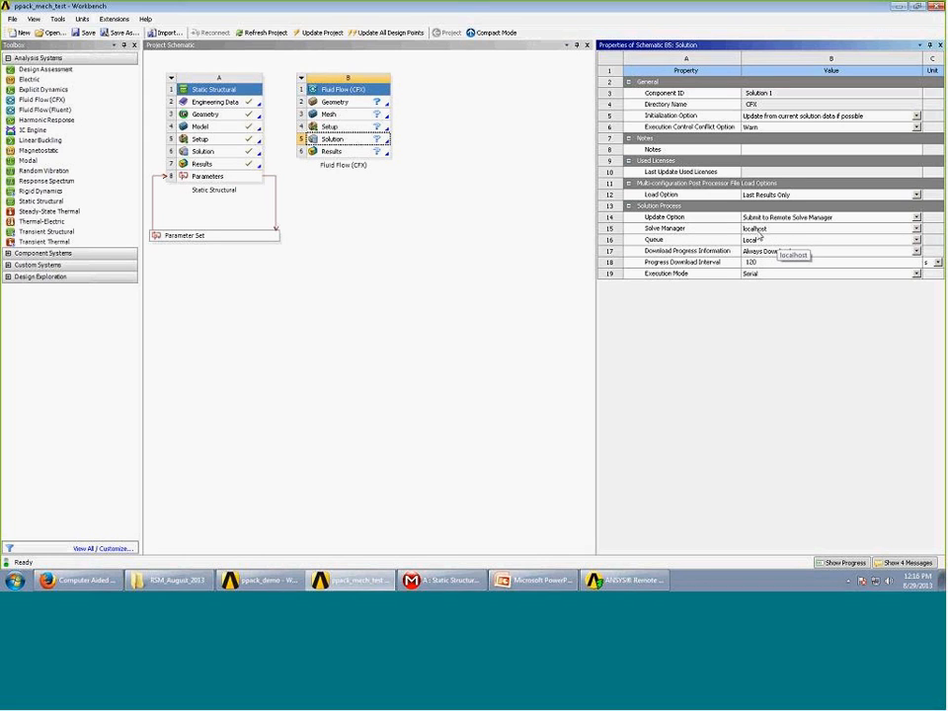
Set the Queue for the Fluid Flow (CFX) Solution cell to MyCluster.
{"action": "left_click", "coordinate": [759, 239]}
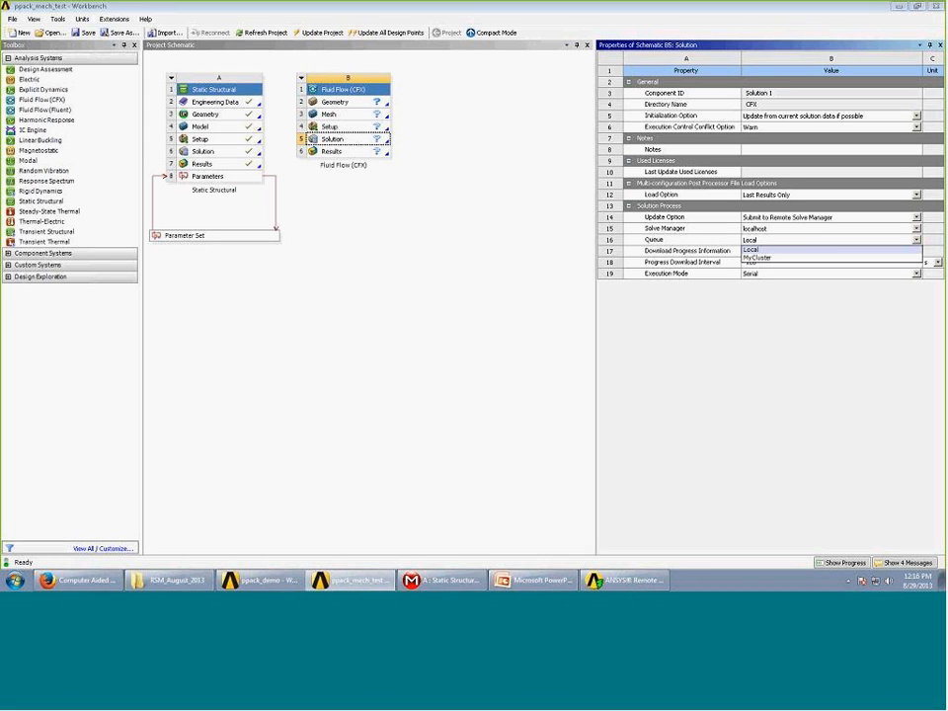
{"action": "left_click", "coordinate": [793, 259]}
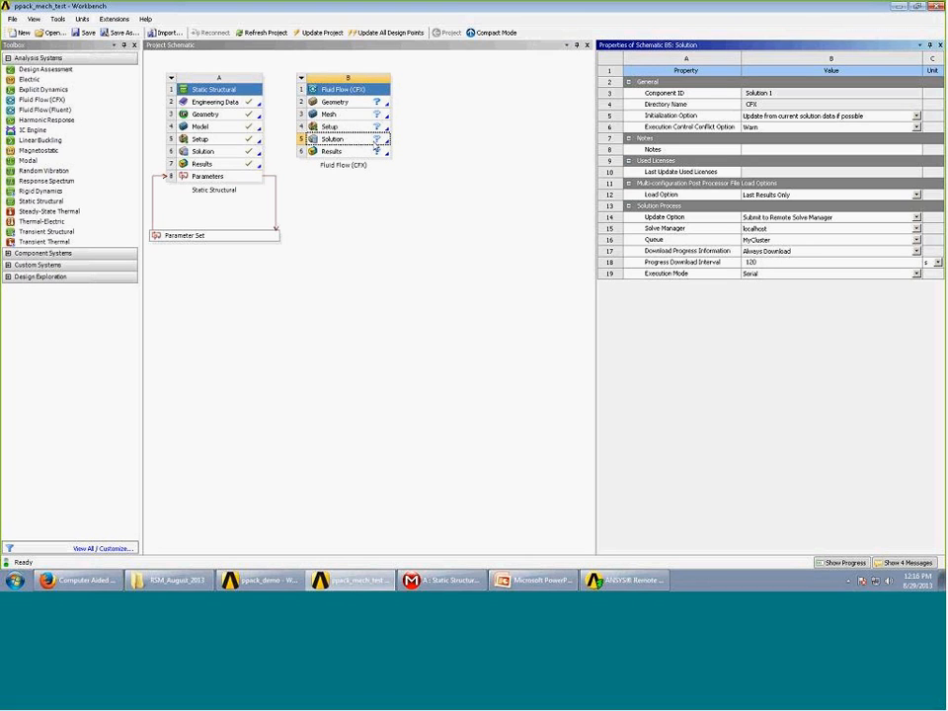
{"action": "left_click", "coordinate": [350, 141]}
{"action": "right_click", "coordinate": [349, 140]}
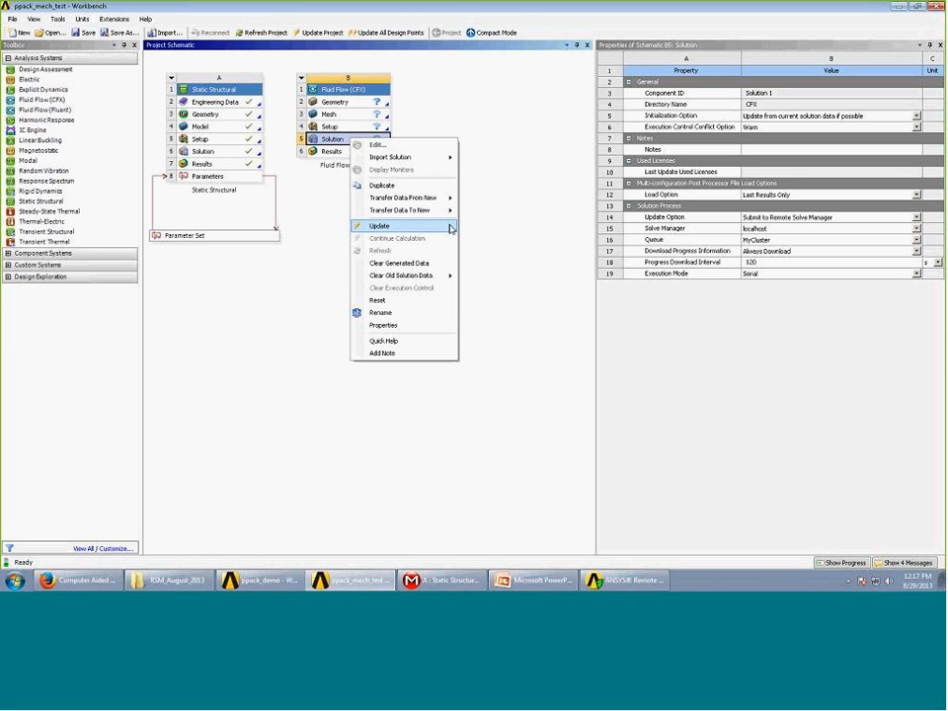
{"action": "left_click", "coordinate": [564, 310]}
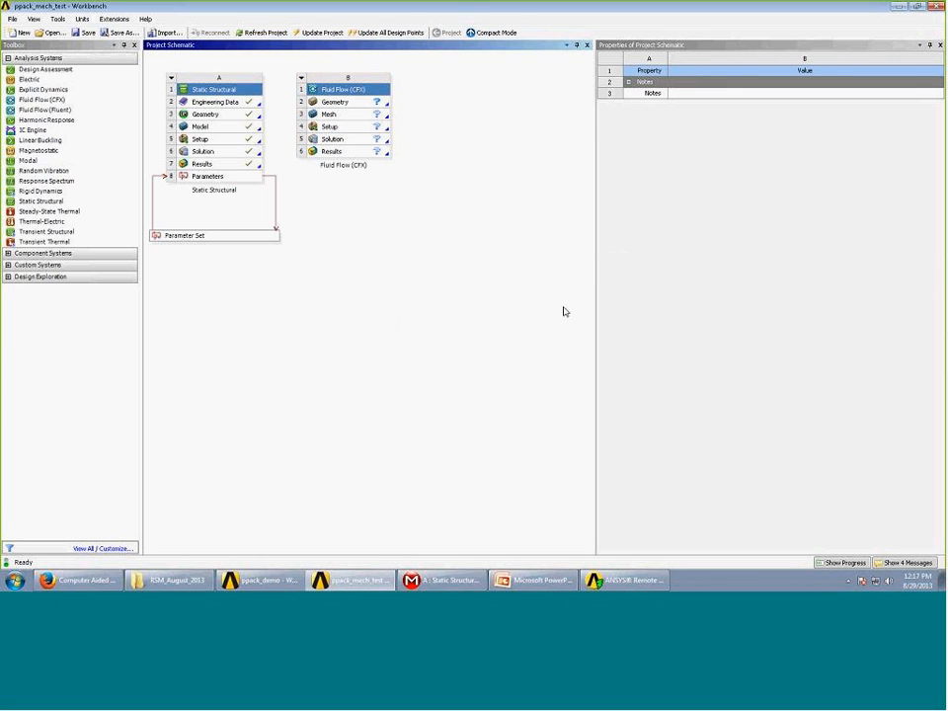
Switch to the PowerPoint presentation and advance to the slide on RSM and Design Points.
{"action": "left_click", "coordinate": [528, 579]}
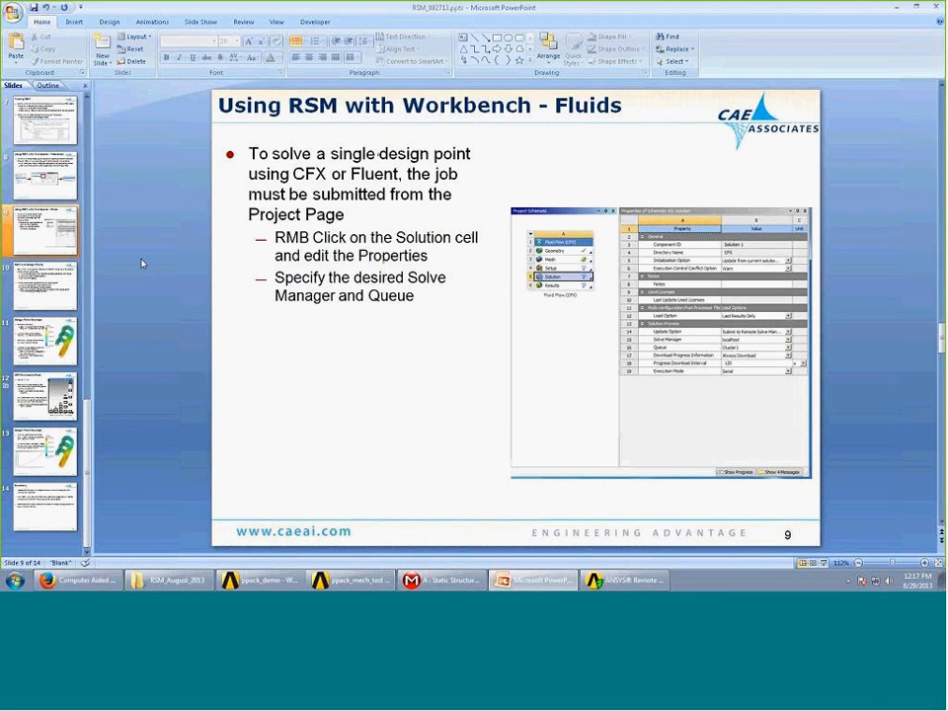
{"action": "scroll", "coordinate": [148, 265], "scroll_direction": "down", "scroll_amount": 1}
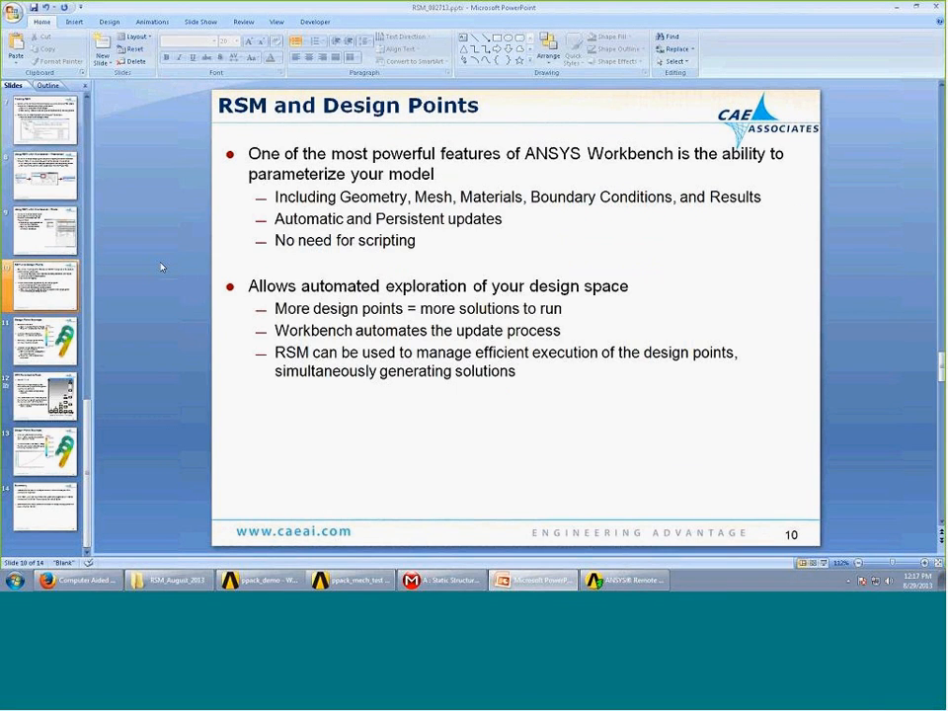